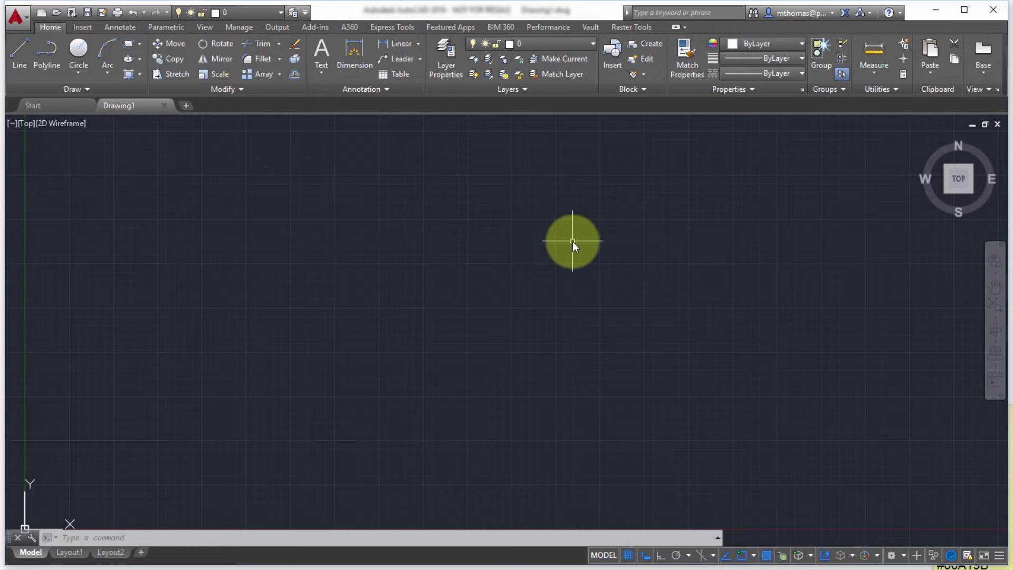
Open the Sample Project.dst sheet set from the Sample Project 2016 folder.
click(16, 17)
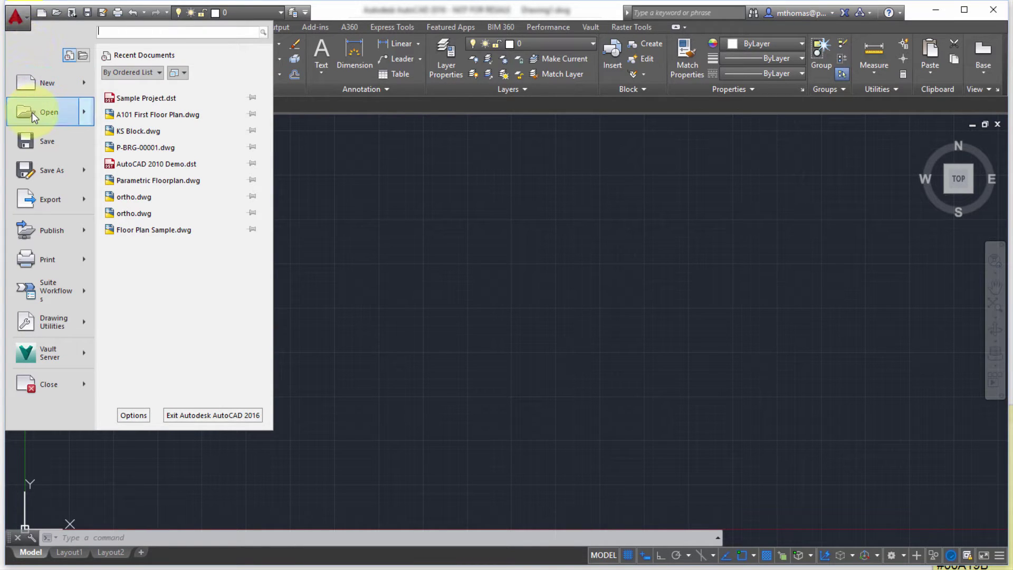
mouse_move(32, 112)
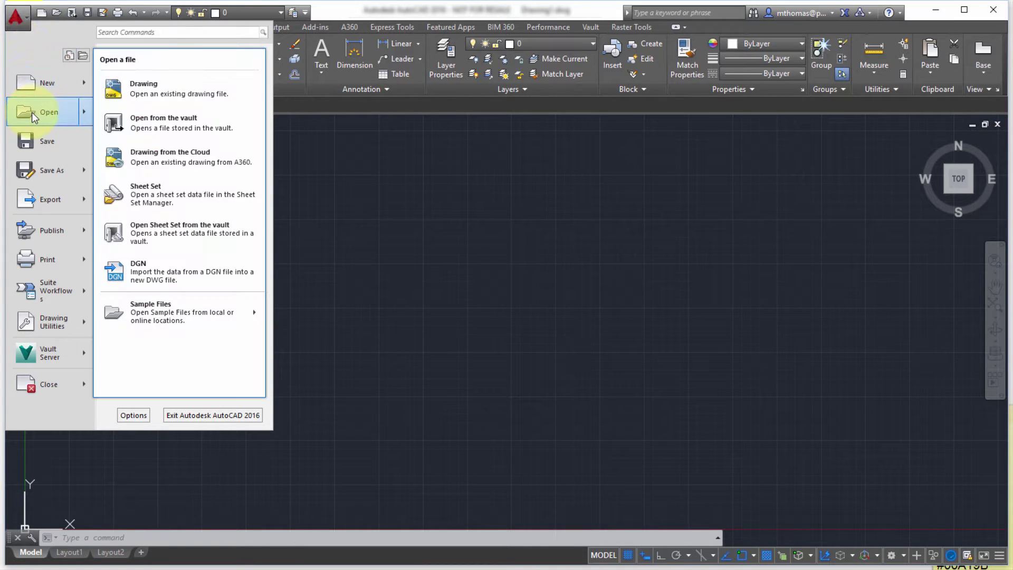
click(153, 193)
click(449, 270)
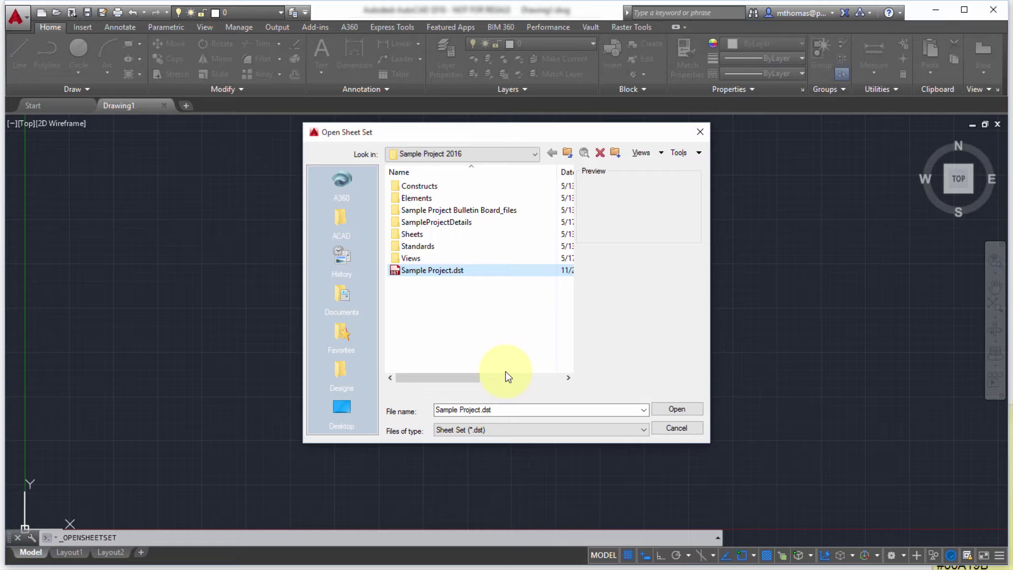
click(676, 409)
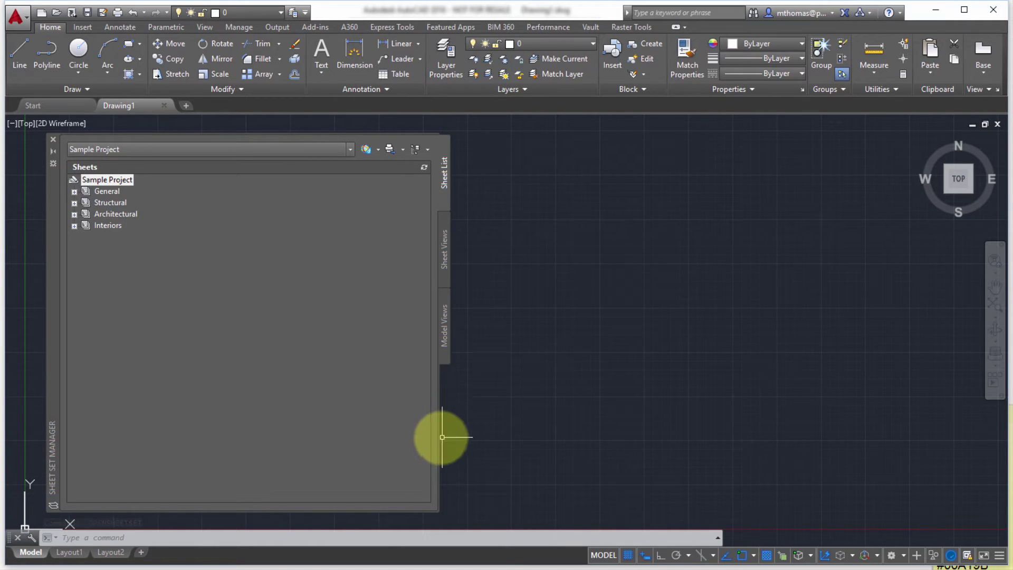
Narrow the Sheet Set Manager palette by dragging its right edge well to the left.
drag(440, 438, 234, 438)
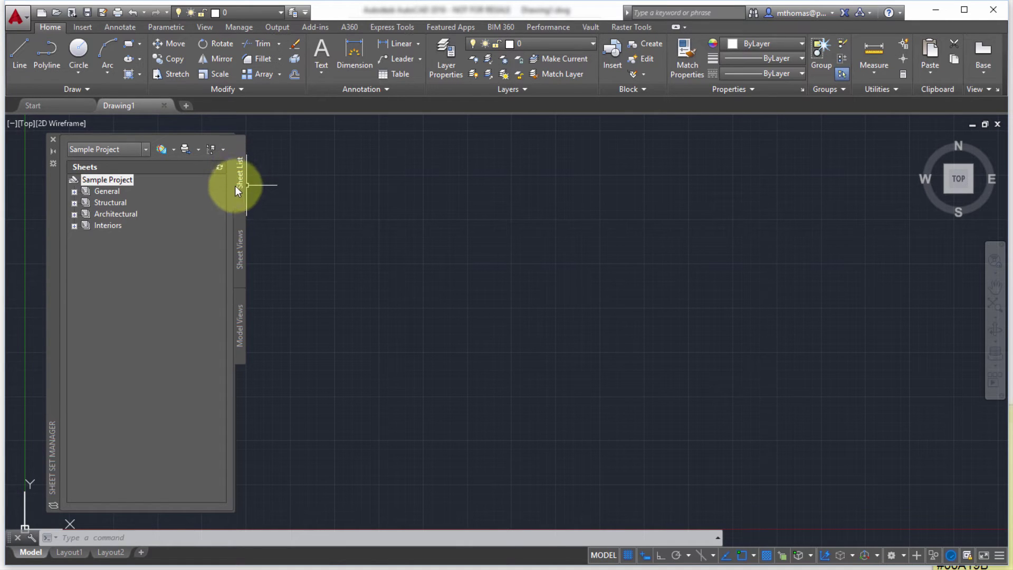
click(236, 237)
mouse_move(136, 391)
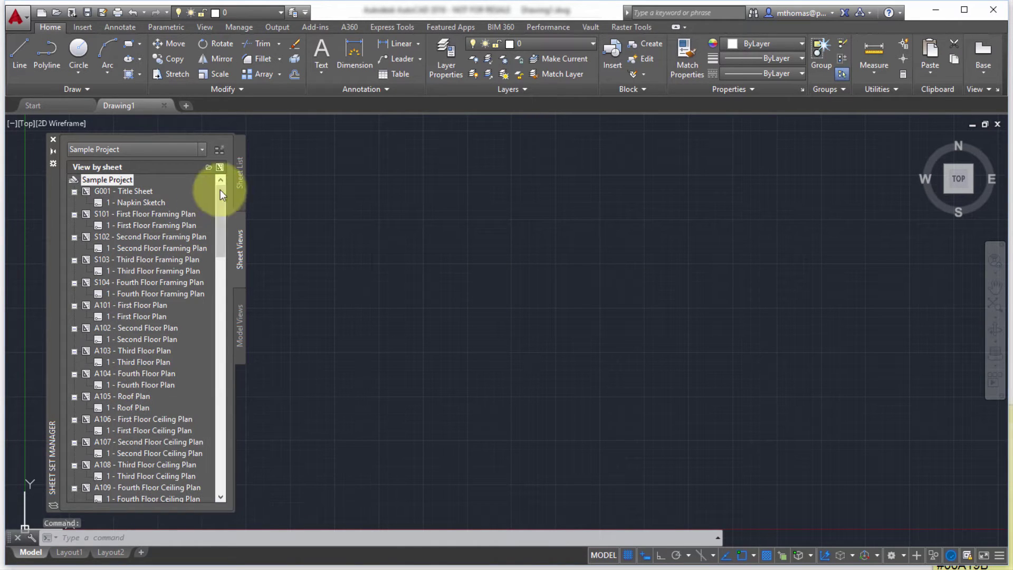
click(238, 310)
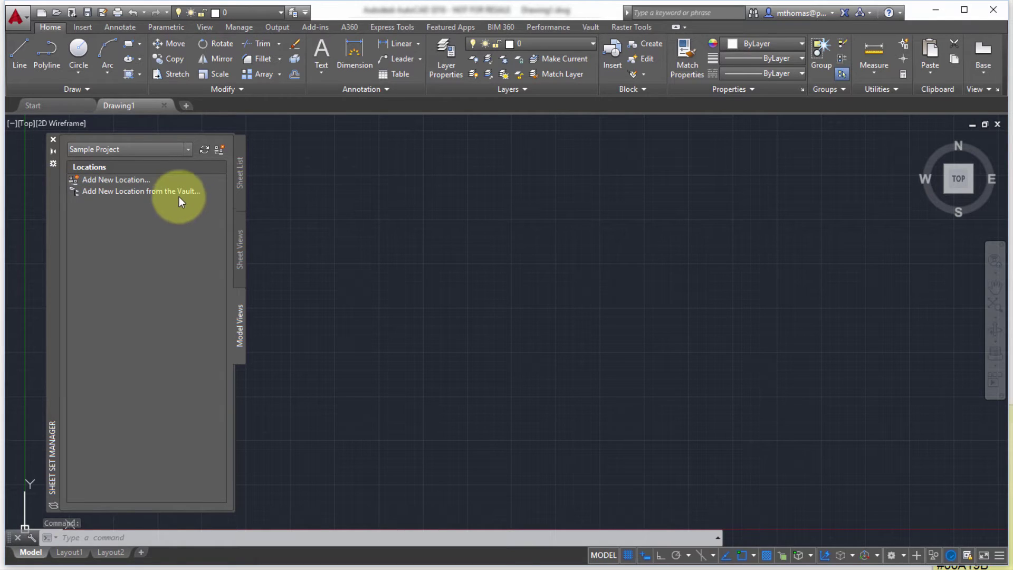
mouse_move(178, 192)
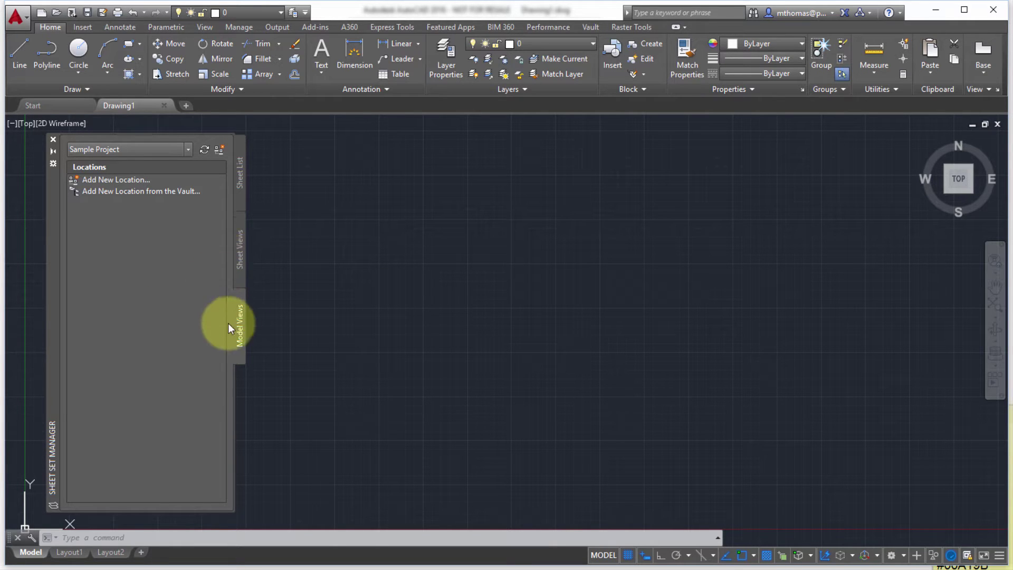
click(240, 199)
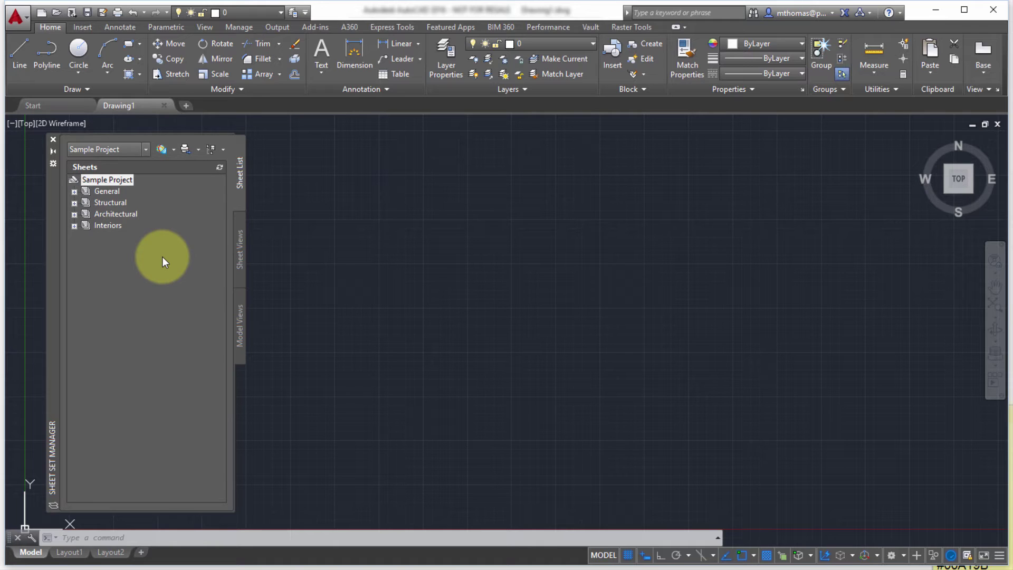
Expand the General, Architectural and Interiors subsets in the Sheet List to show their sheets.
click(74, 191)
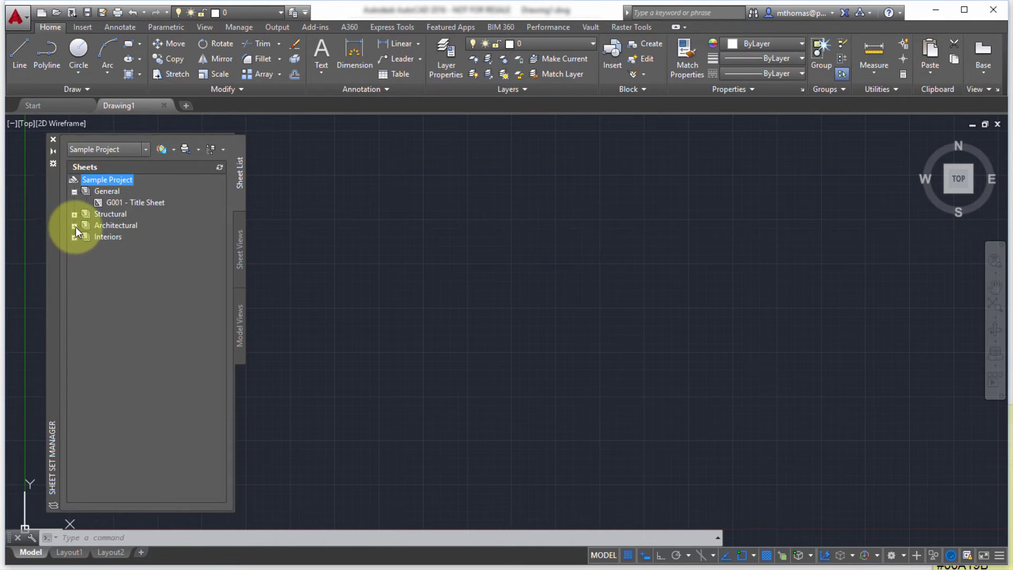
click(75, 225)
click(73, 432)
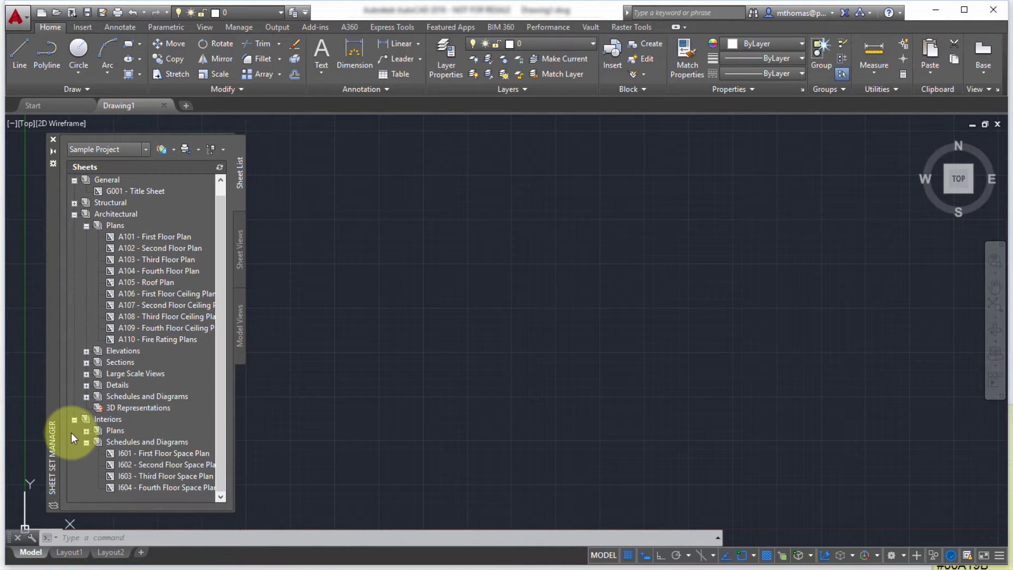
scroll(208, 384, up, 1)
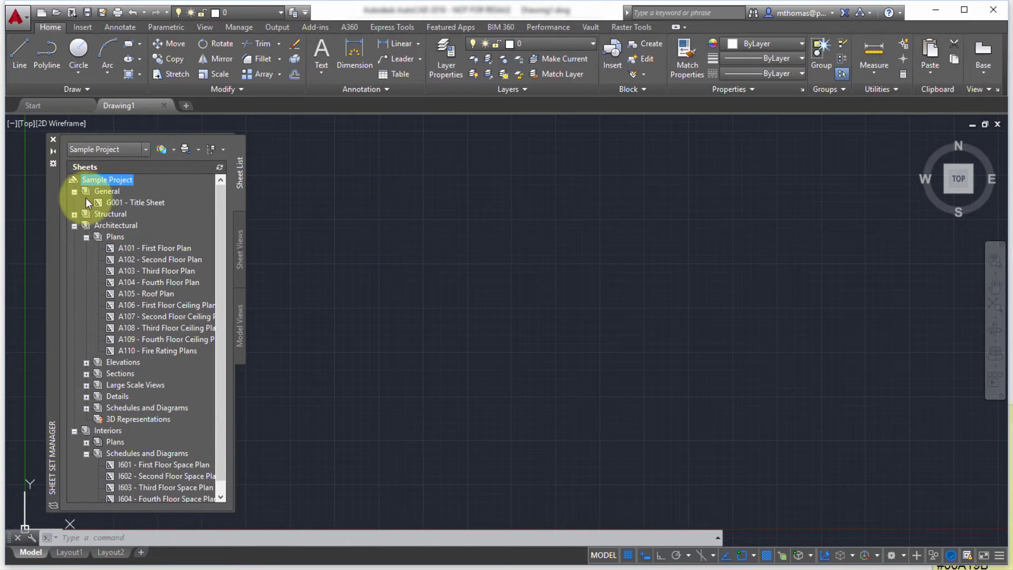
mouse_move(153, 268)
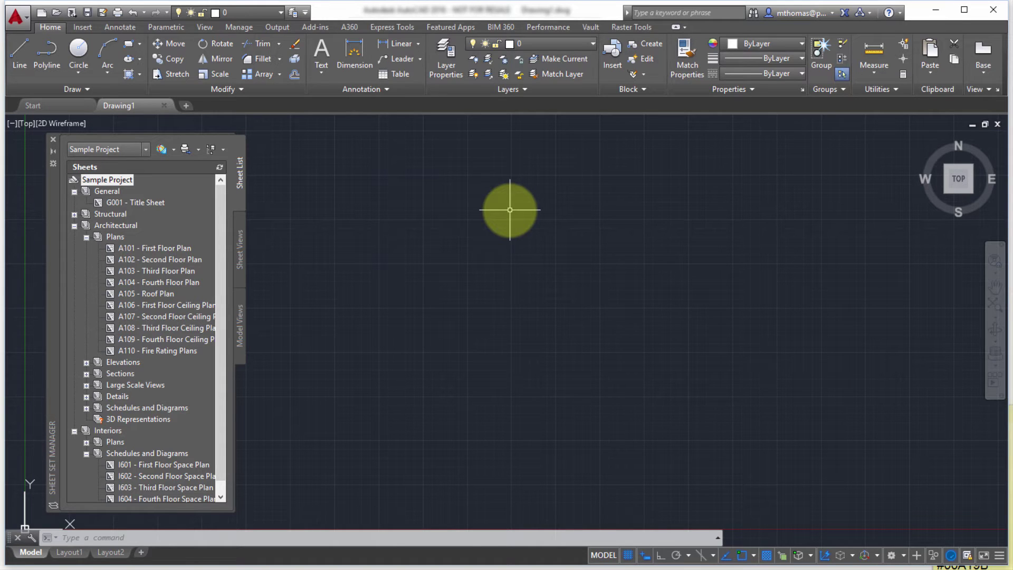
Open the A101 - First Floor Plan sheet in its own drawing tab.
double_click(170, 252)
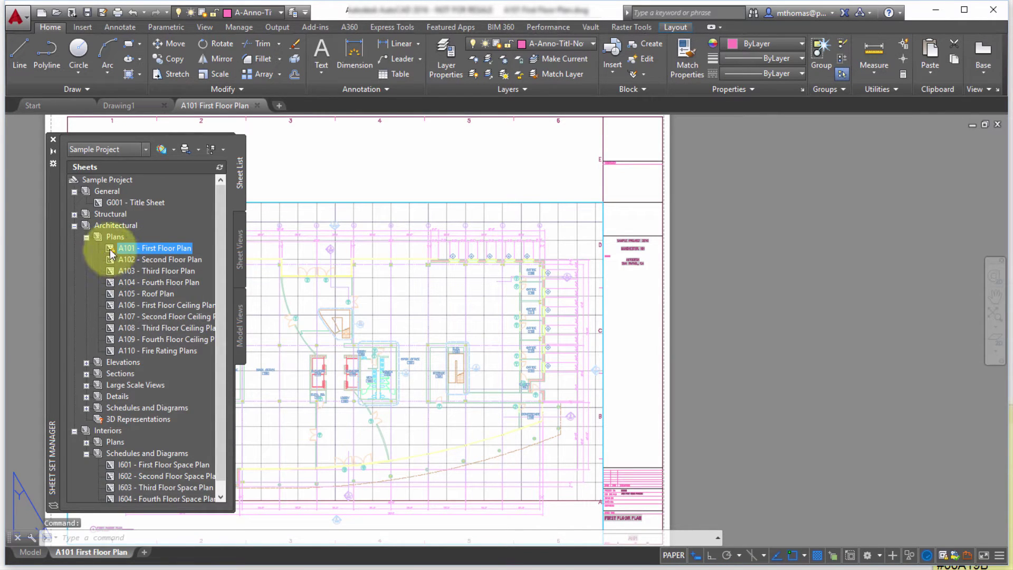
mouse_move(110, 254)
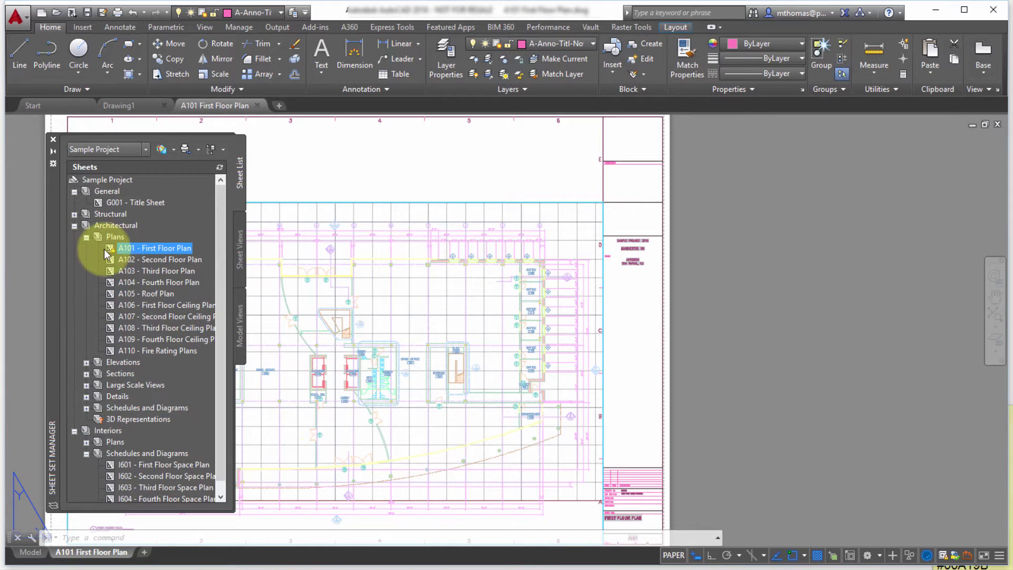
mouse_move(95, 305)
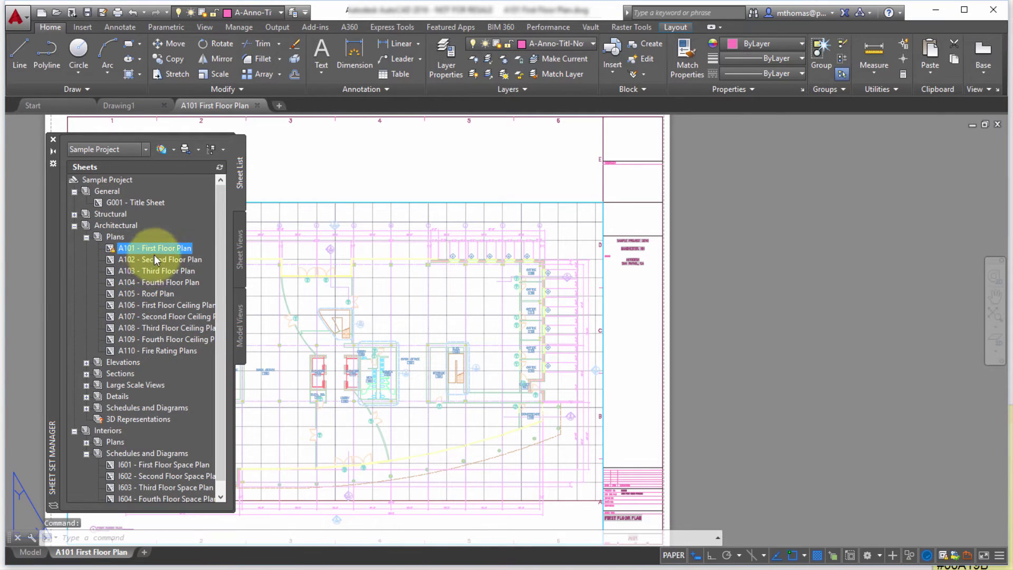
mouse_move(159, 249)
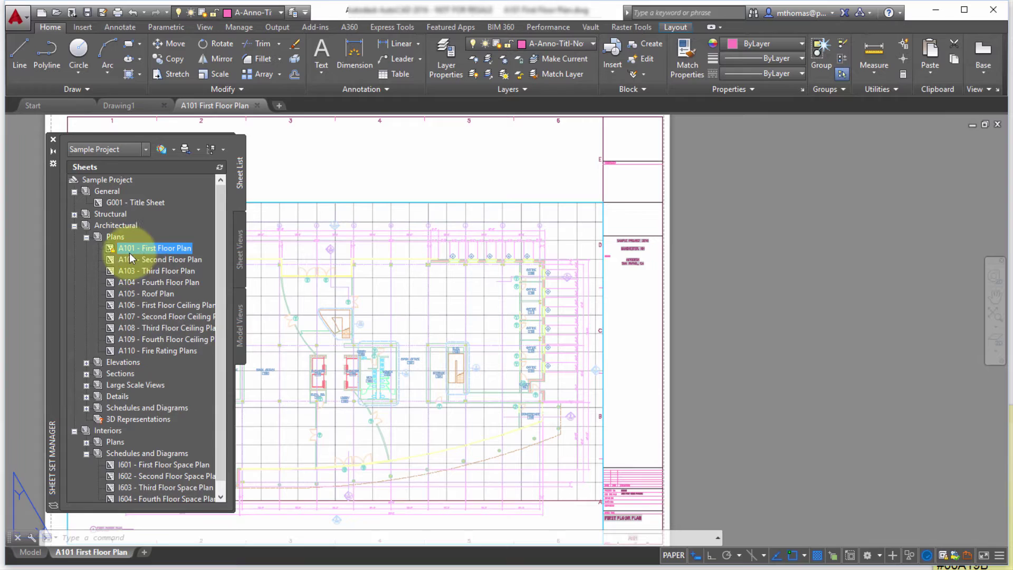
Bring up the context menu of actions for the A101 - First Floor Plan sheet.
right_click(137, 249)
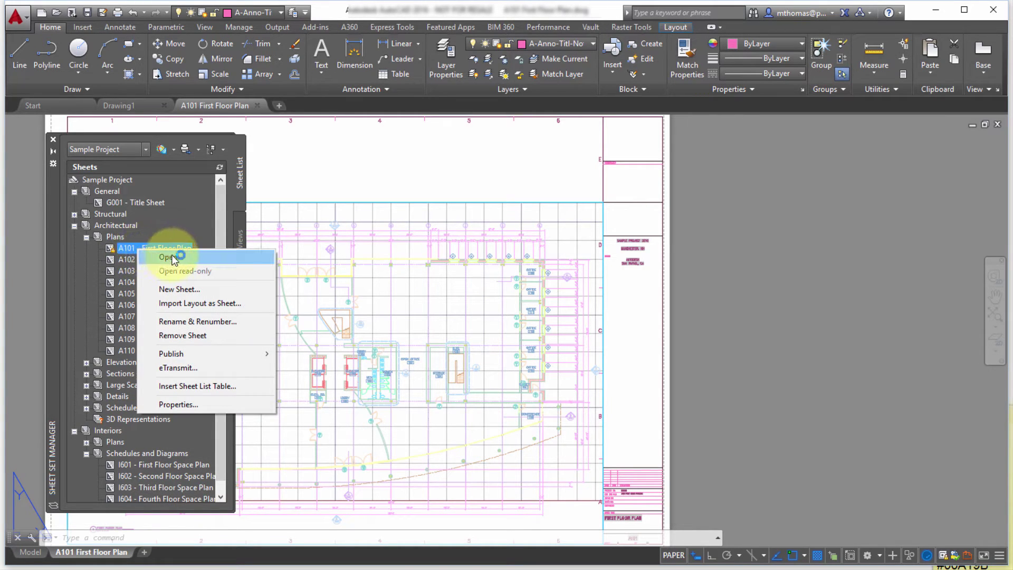
mouse_move(178, 353)
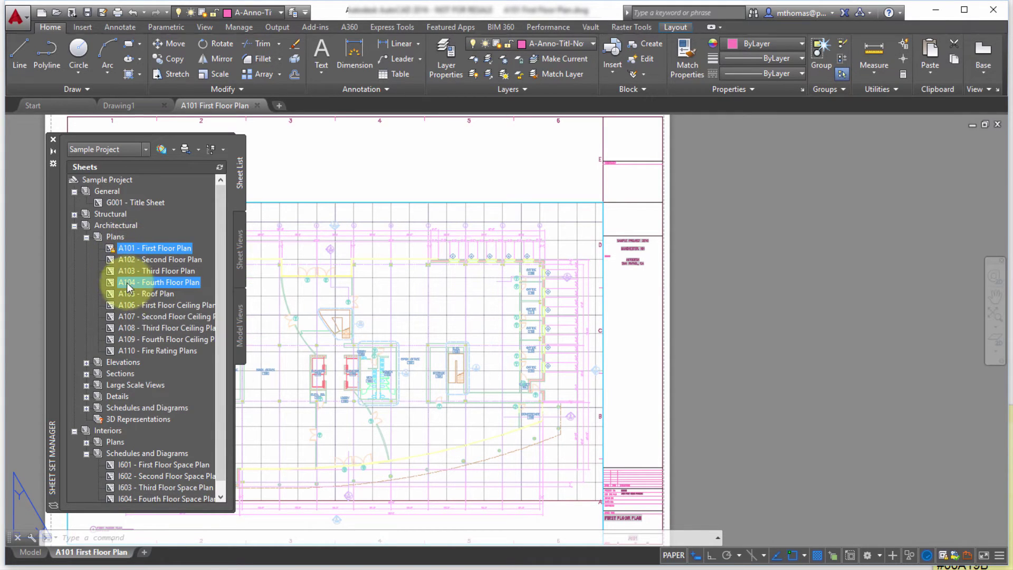
Add A107 and A110 to the selection, view the Plans subset menu, then the root's menu.
ctrl+click(132, 316)
ctrl+click(132, 351)
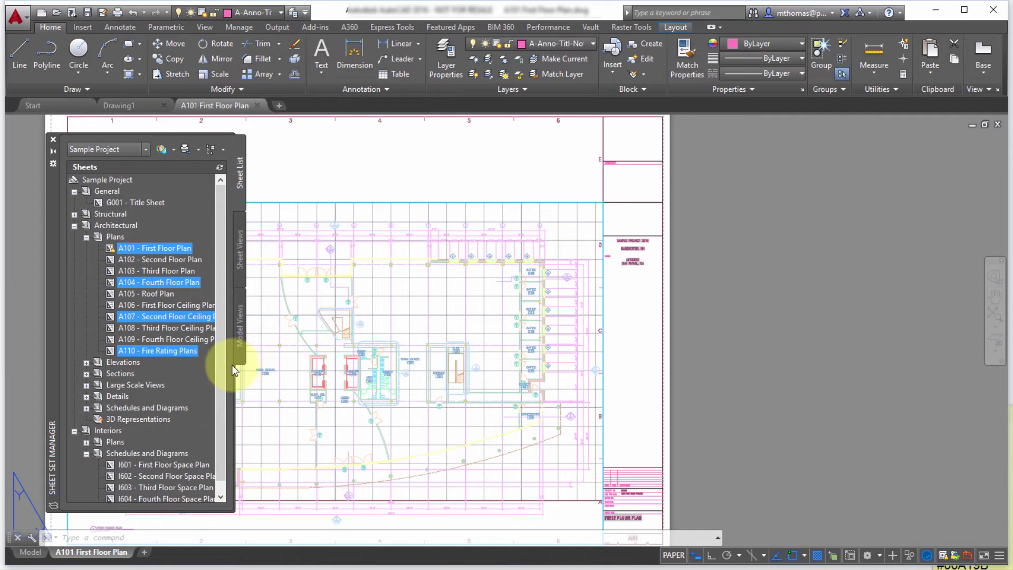
click(114, 237)
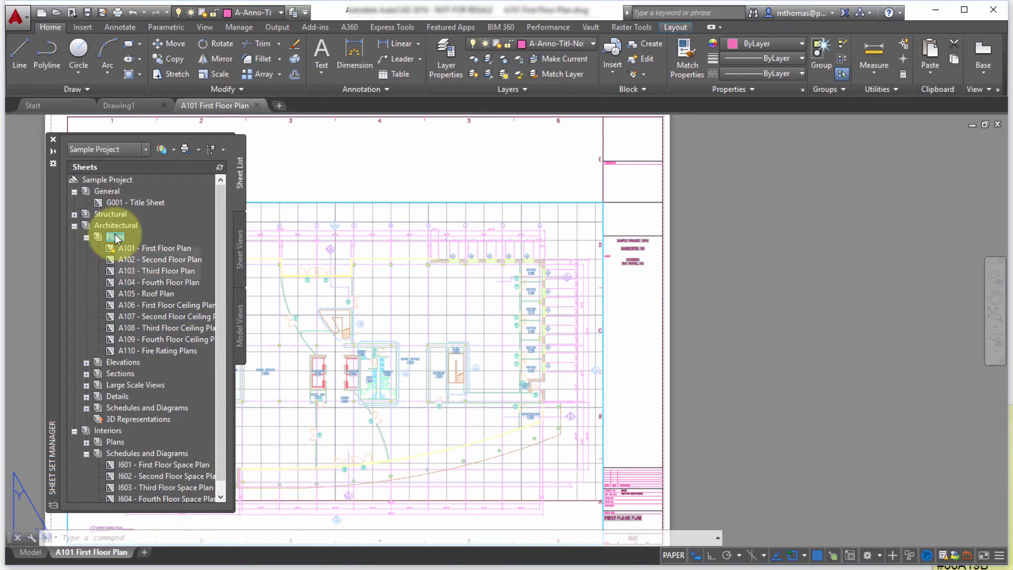
right_click(116, 238)
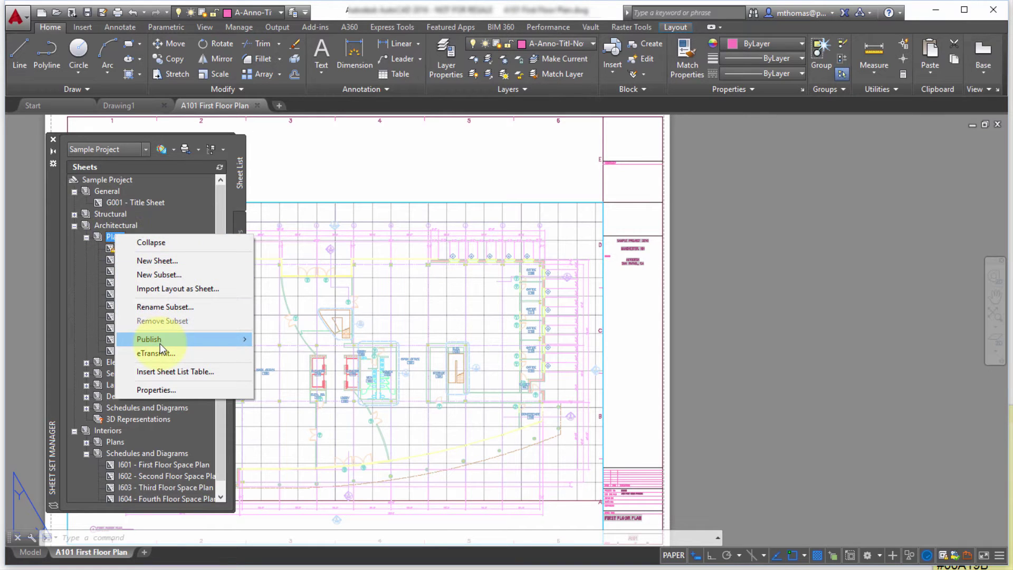
mouse_move(160, 343)
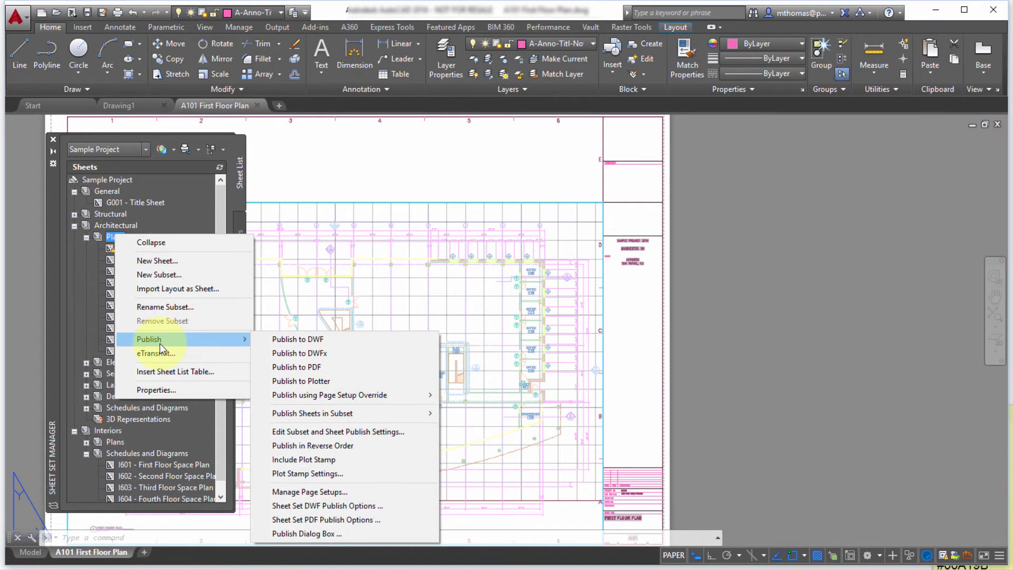
double_click(106, 180)
right_click(107, 181)
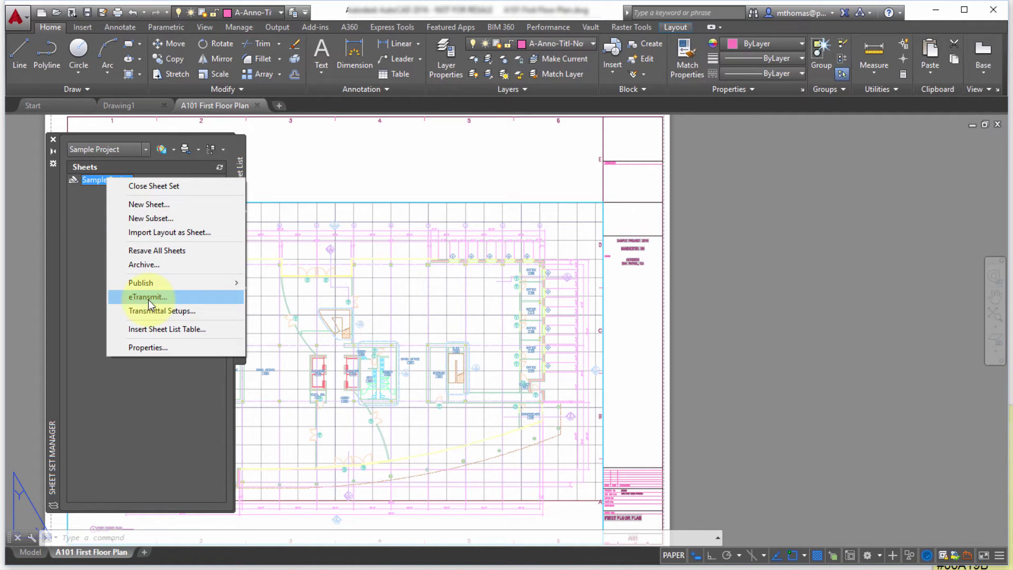
Expand the Sample Project tree and show its root menu with eTransmit and Archive.
click(72, 181)
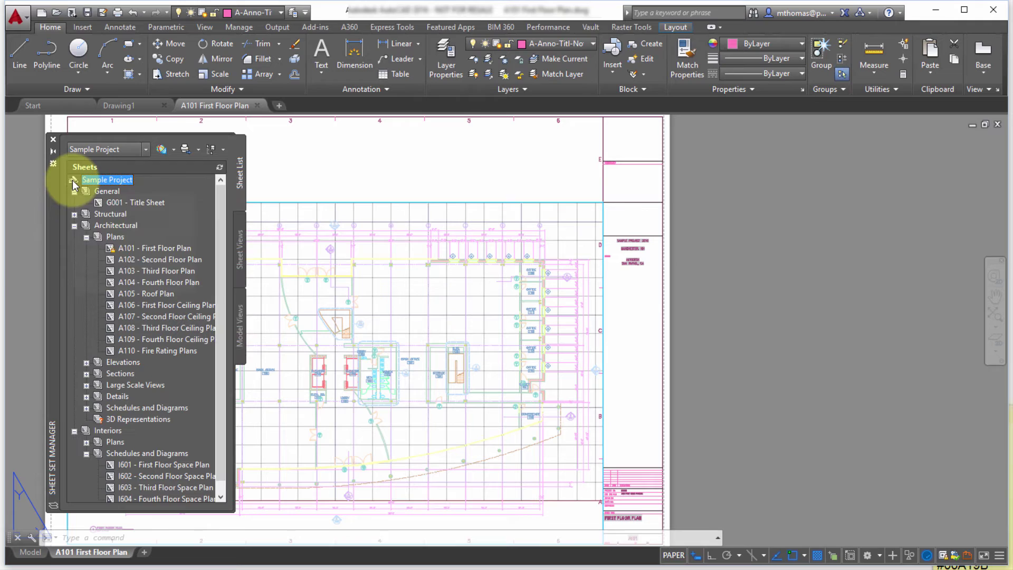
mouse_move(72, 180)
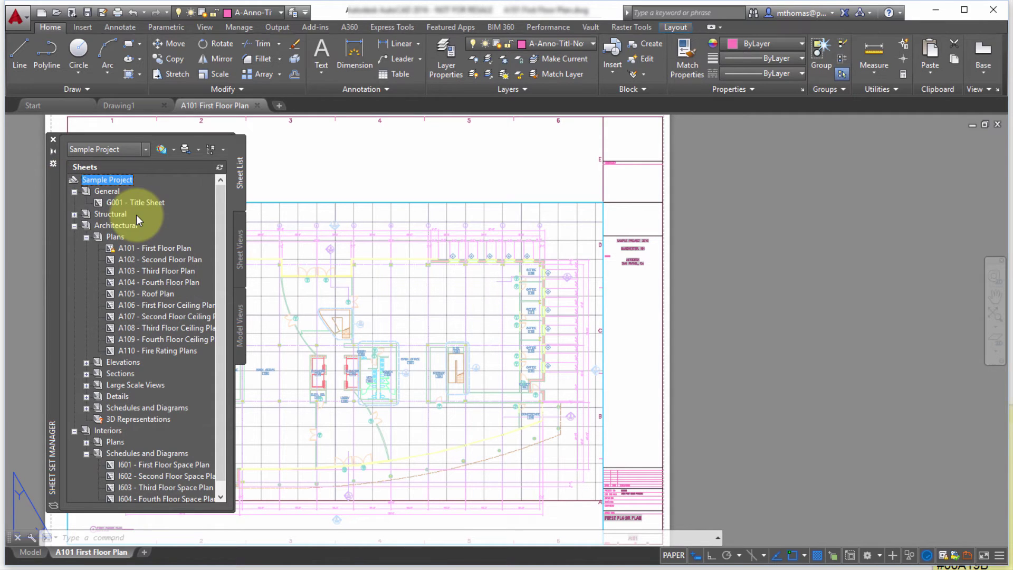
right_click(116, 181)
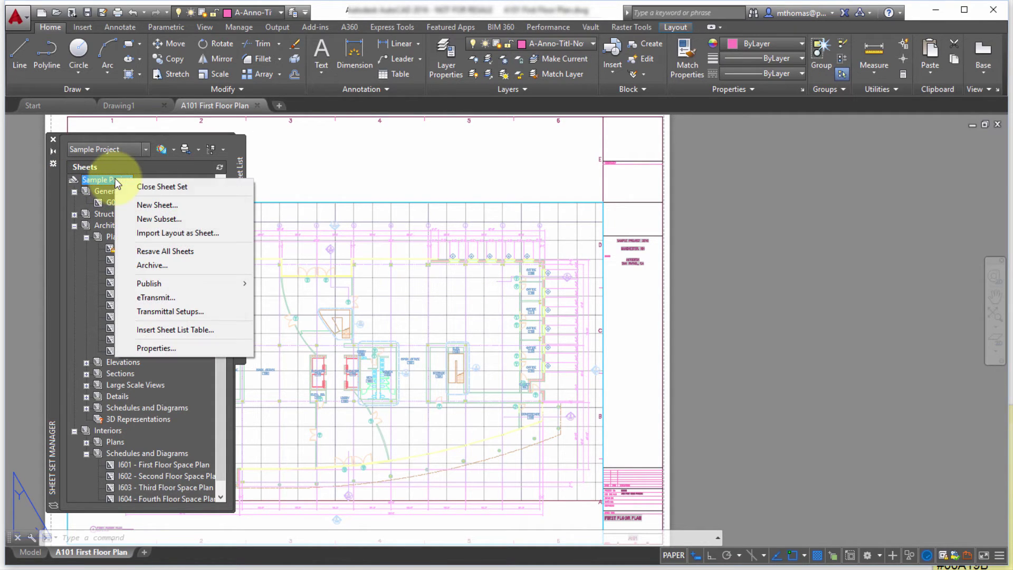
Start eTransmit for Sample Project, review its 137-file tree, pick Standard and open Transmittal Setups.
click(155, 297)
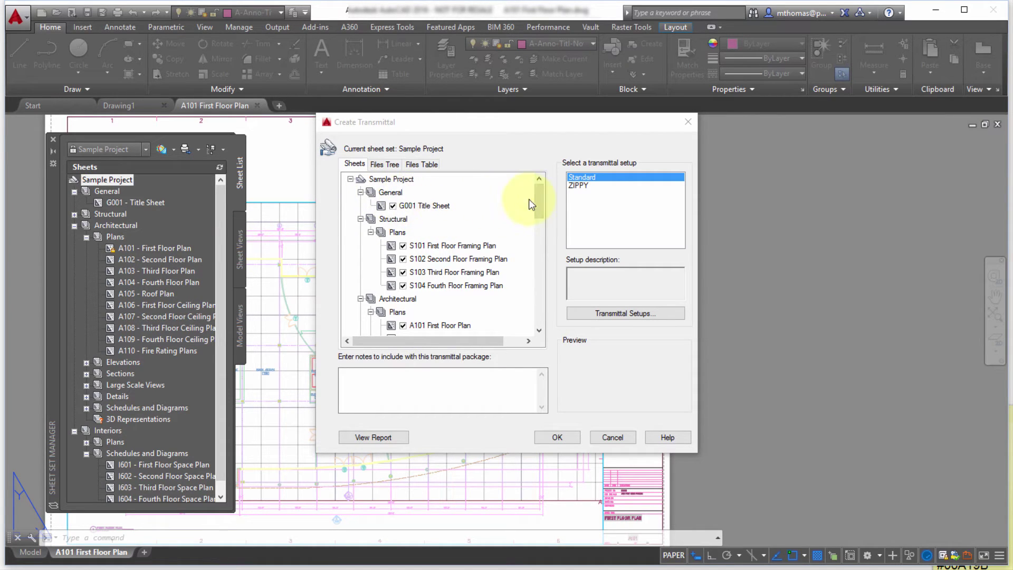
drag(541, 197, 534, 226)
click(385, 164)
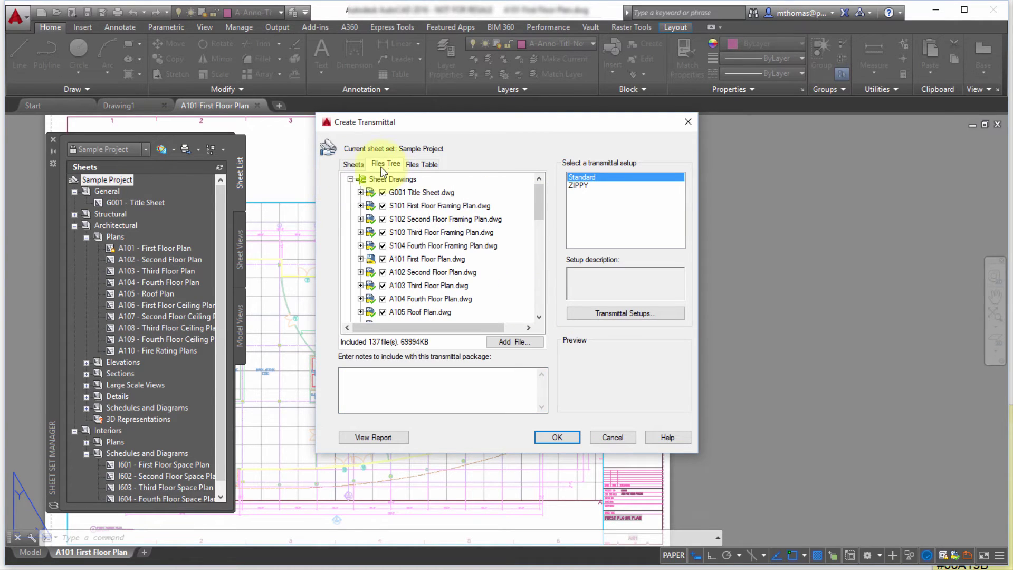
drag(535, 205, 536, 309)
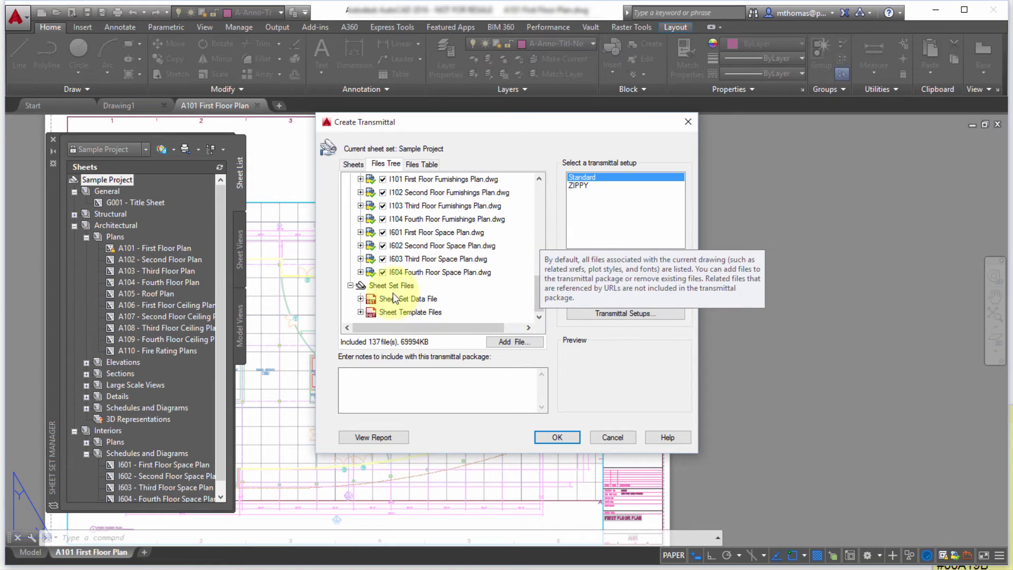
click(420, 180)
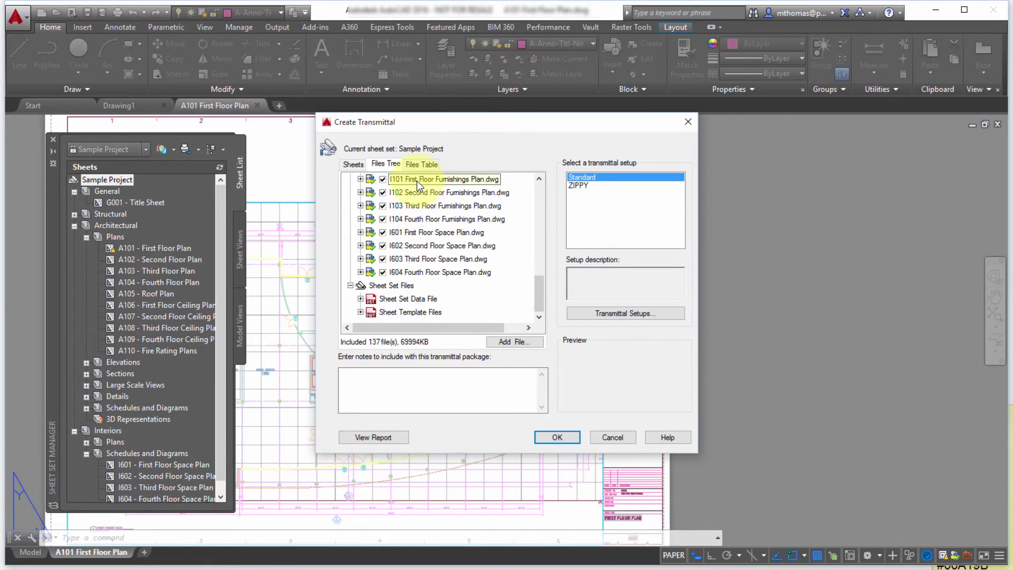
click(588, 179)
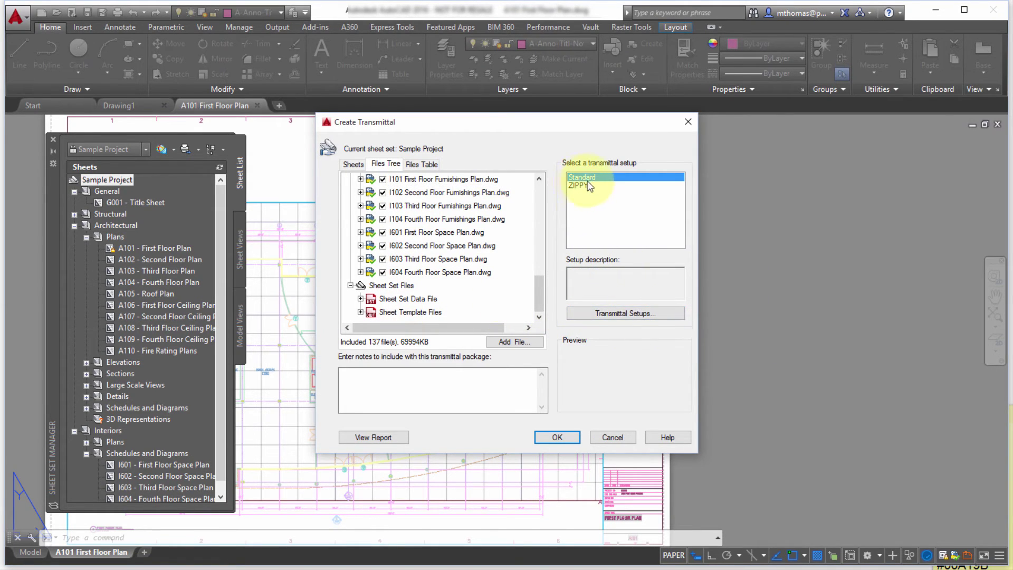
click(636, 313)
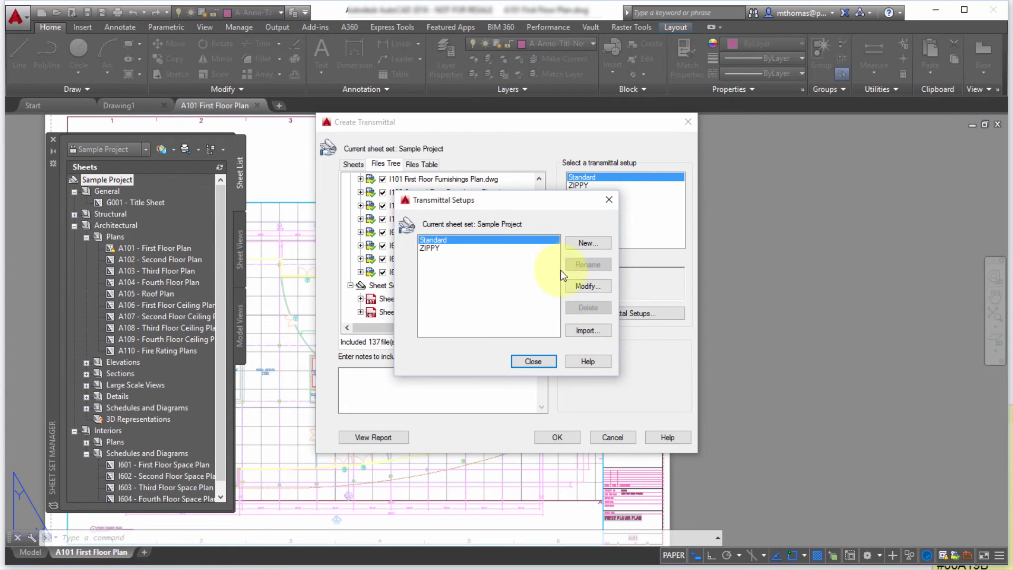
Review the Standard setup's options, then cancel all transmittal dialogs without creating a package.
click(587, 285)
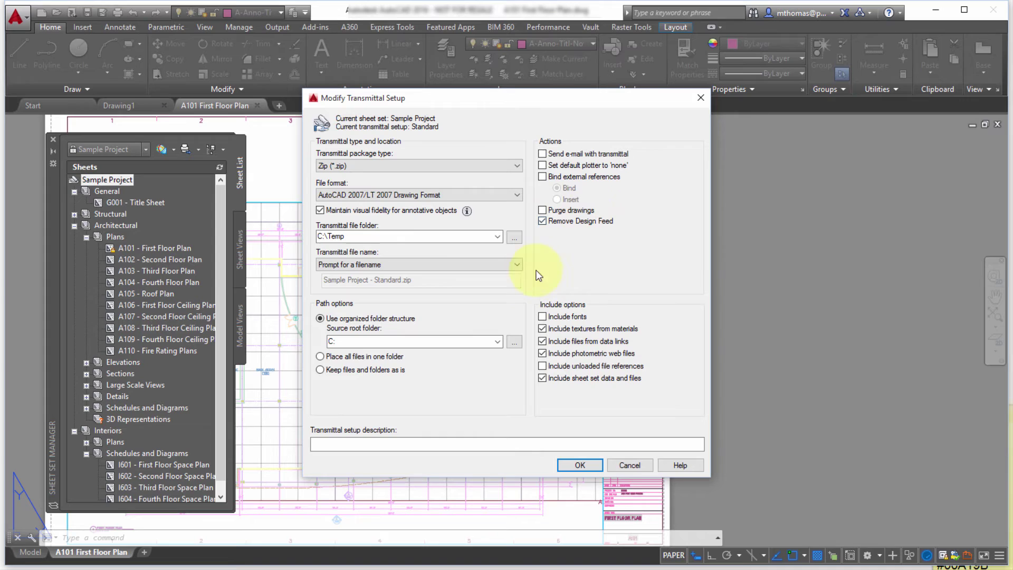
click(636, 467)
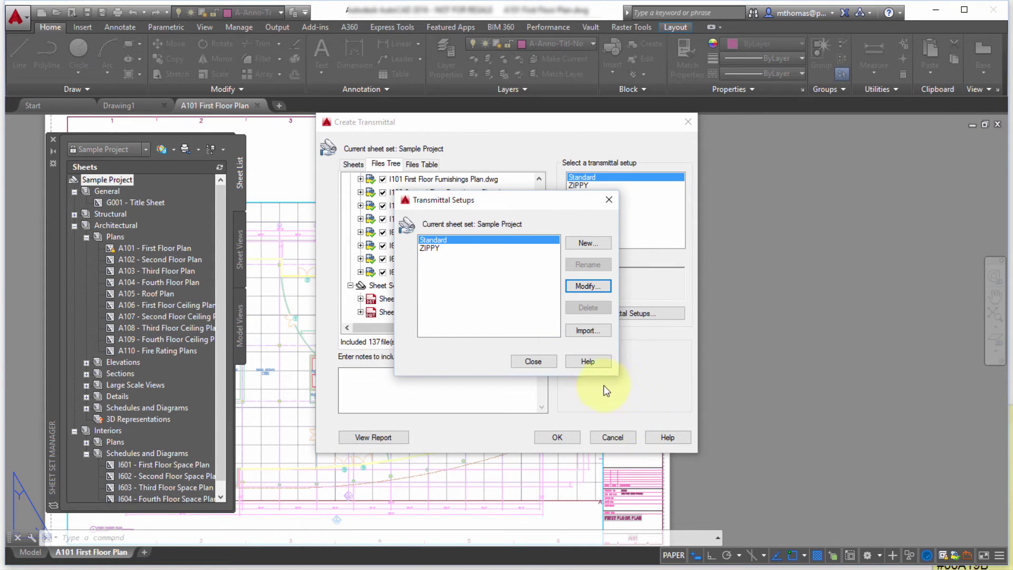
click(537, 363)
click(614, 441)
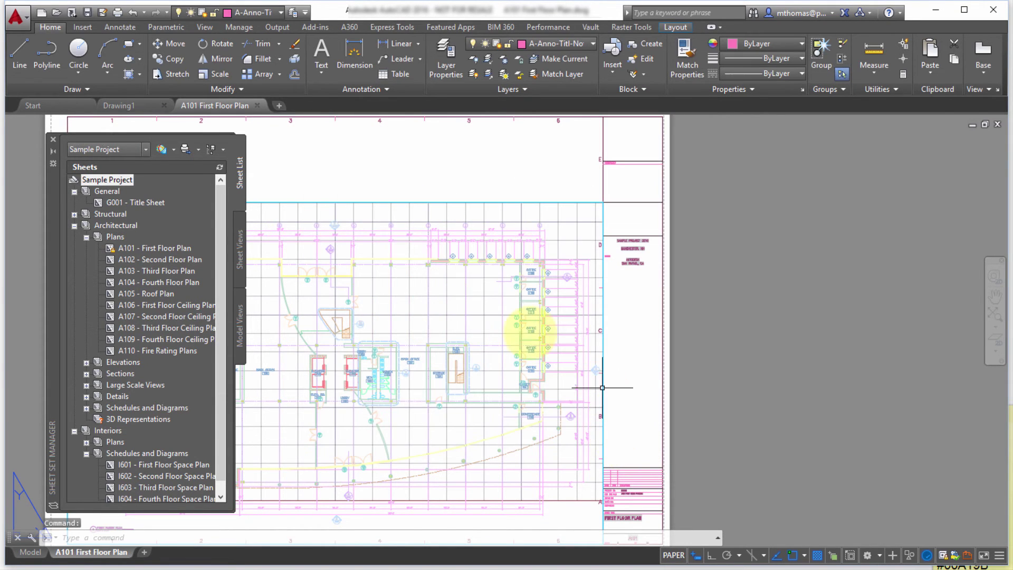
Archive the Sample Project sheet set and view its Zip archive setup with drawings purged.
right_click(114, 180)
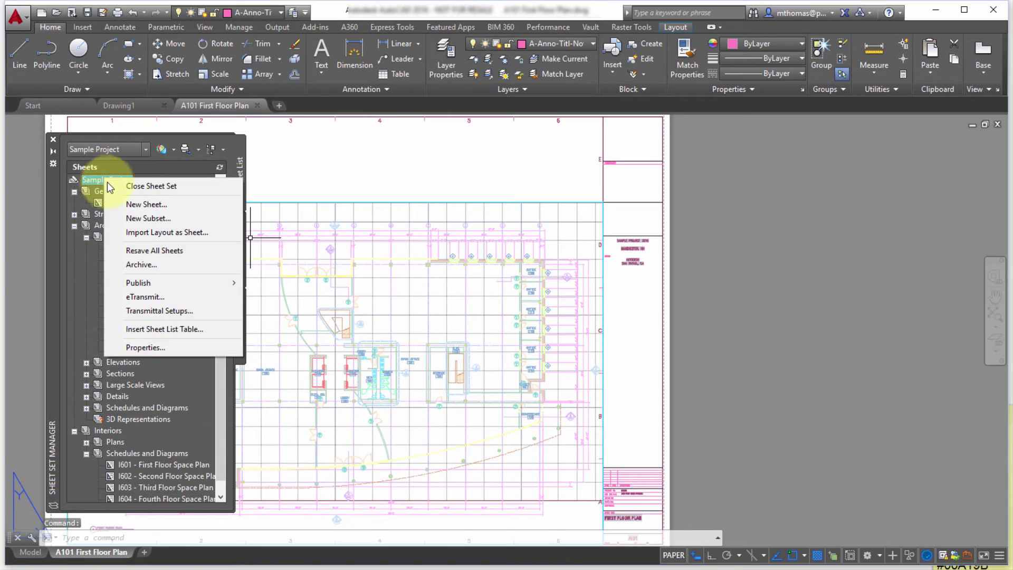
click(138, 267)
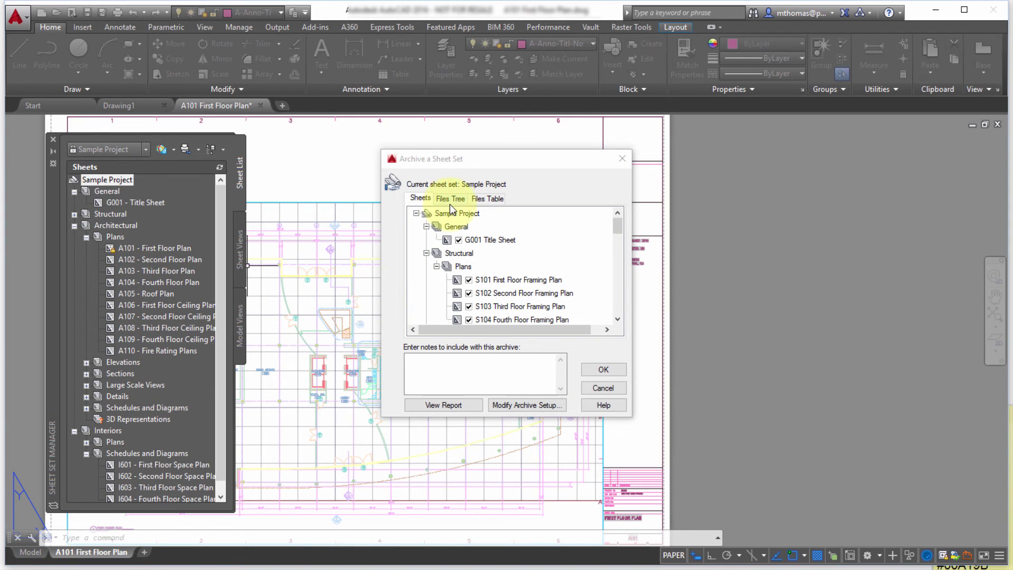
click(527, 407)
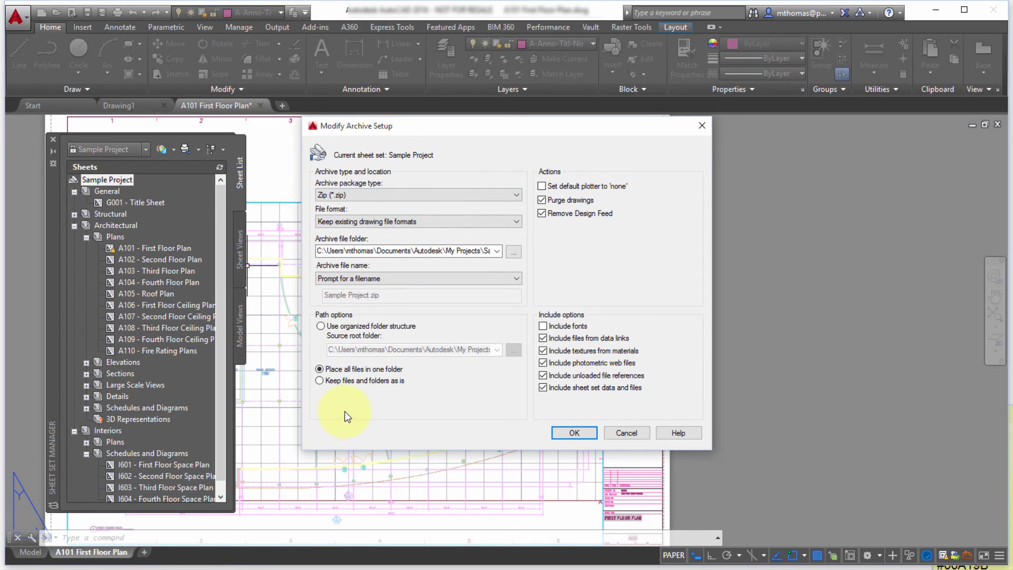
Cancel Modify Archive Setup and the Archive a Sheet Set dialog, leaving no archive created.
click(611, 430)
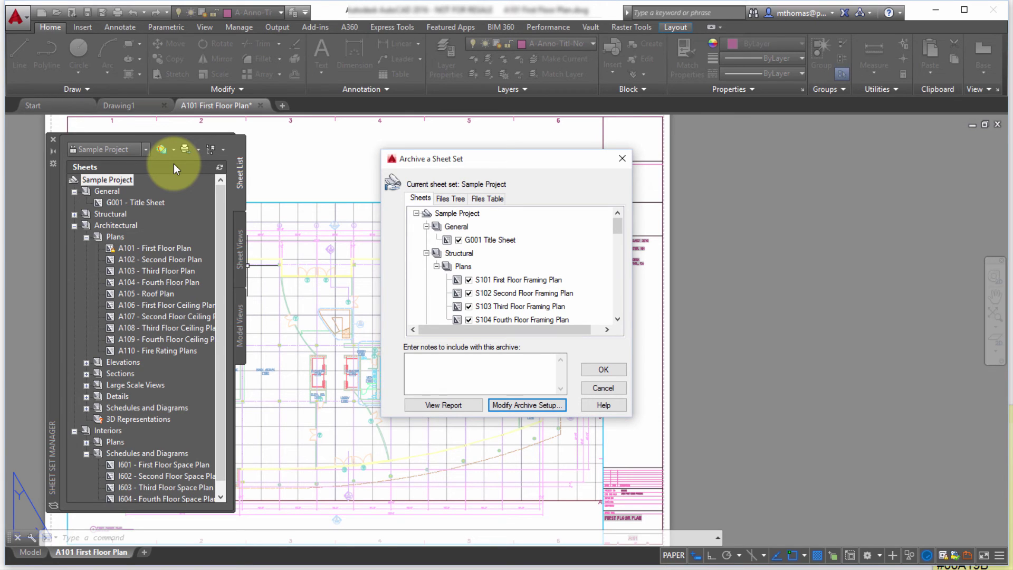
click(603, 389)
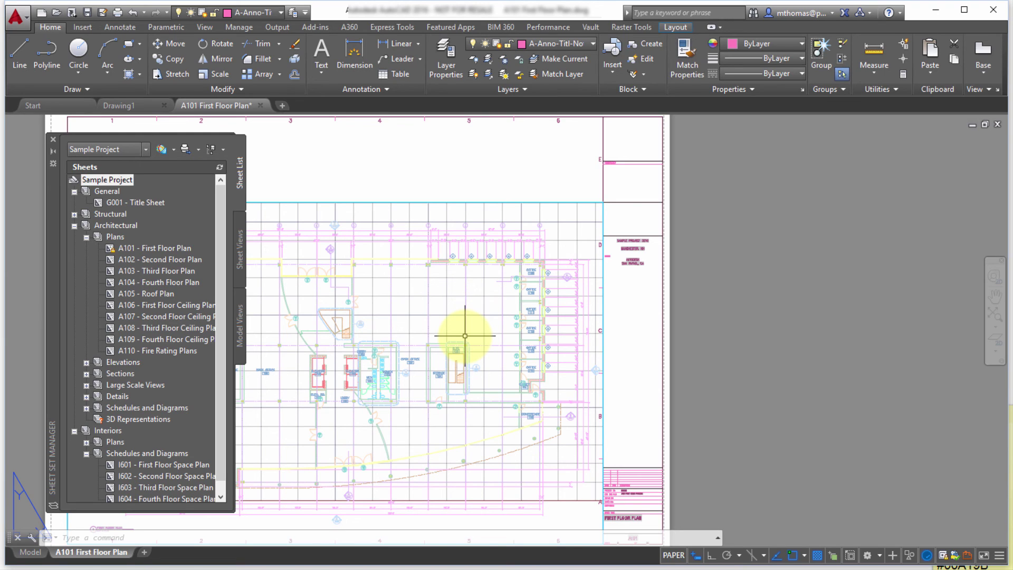
click(224, 149)
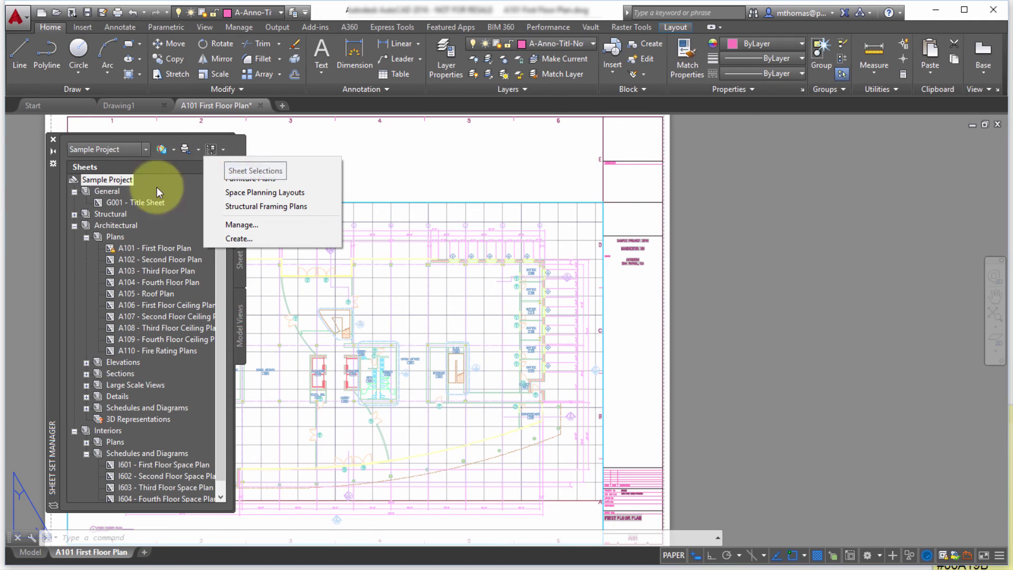
click(170, 189)
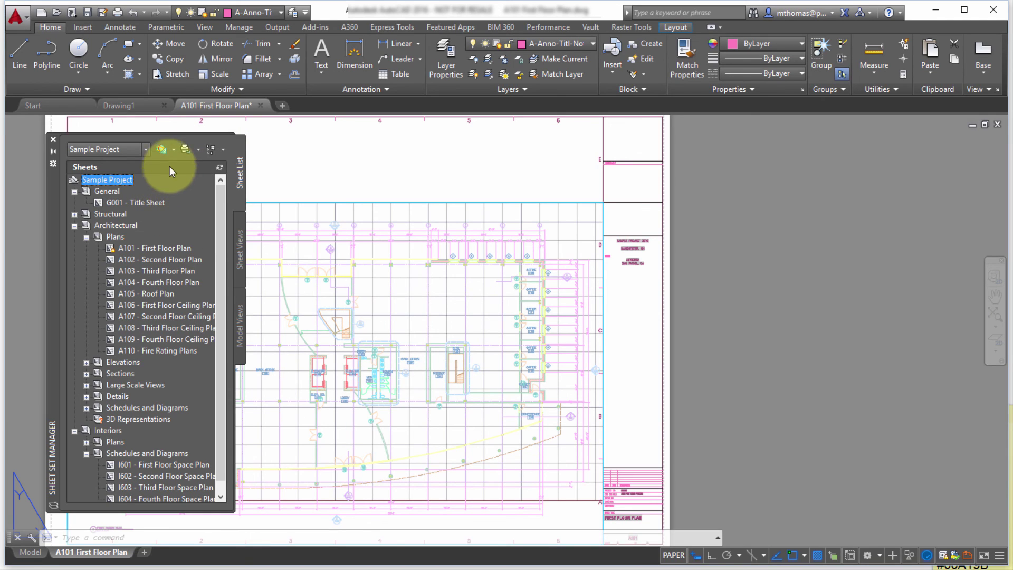
click(198, 150)
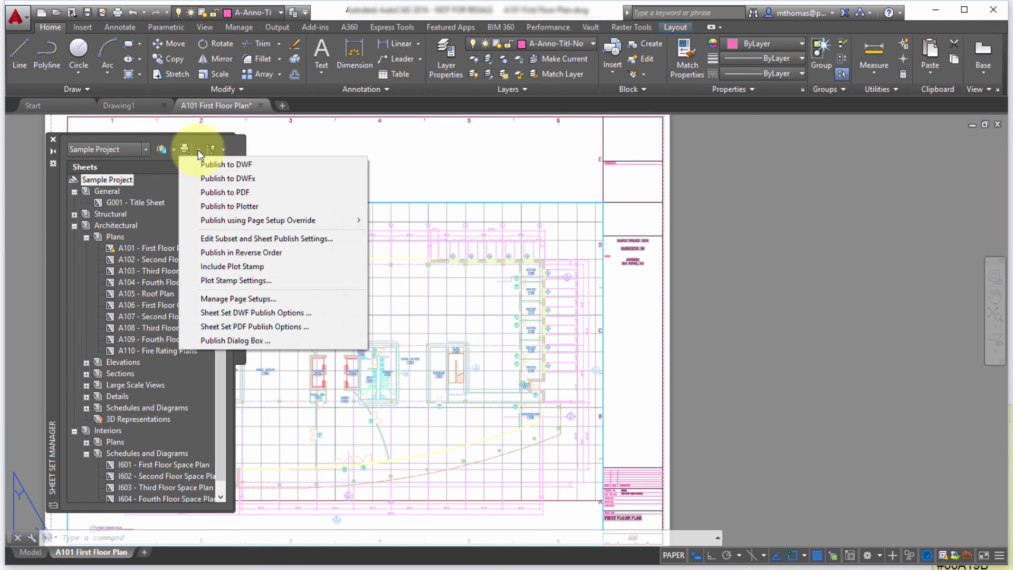
click(141, 177)
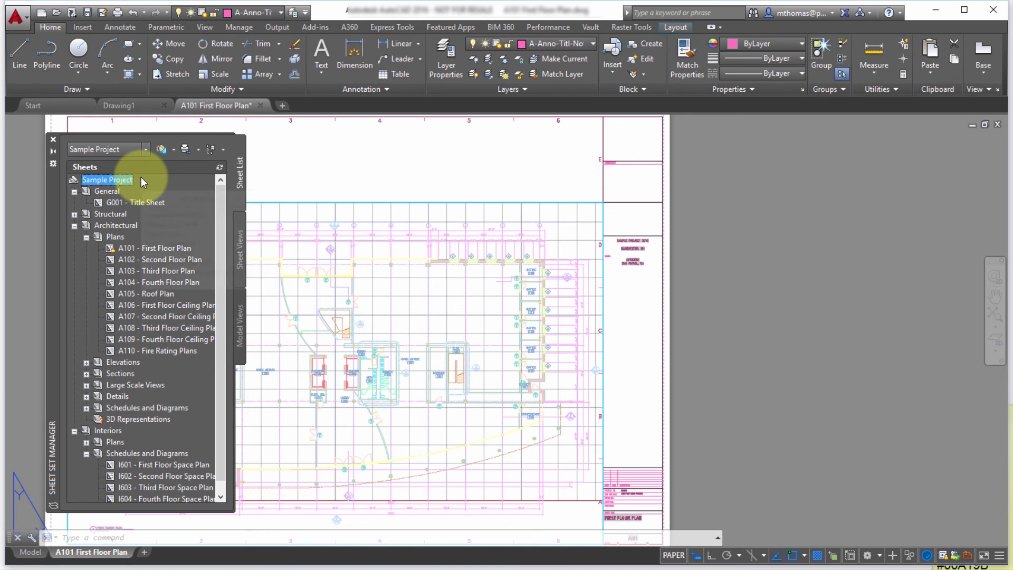
right_click(112, 180)
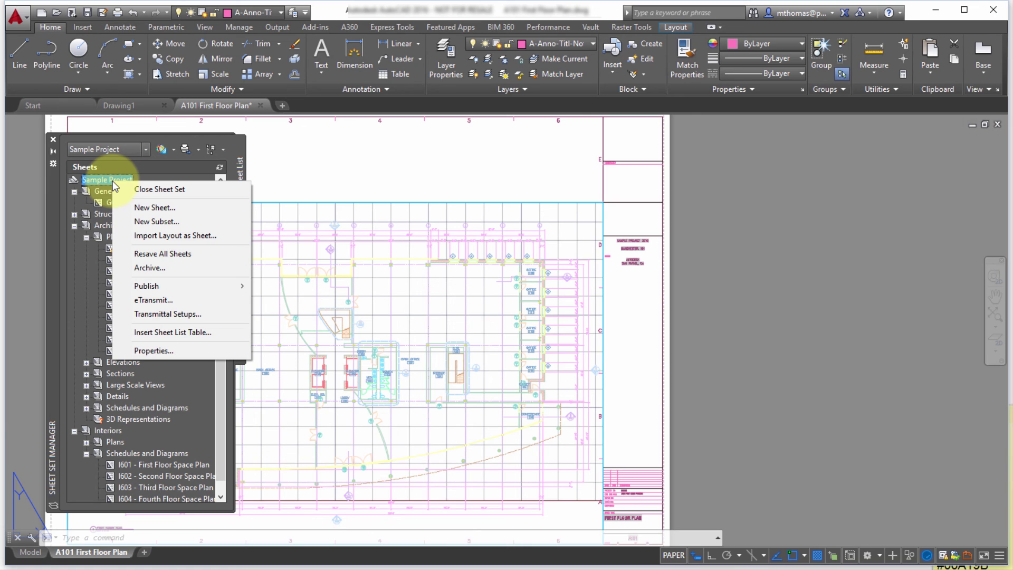
click(78, 264)
mouse_move(79, 264)
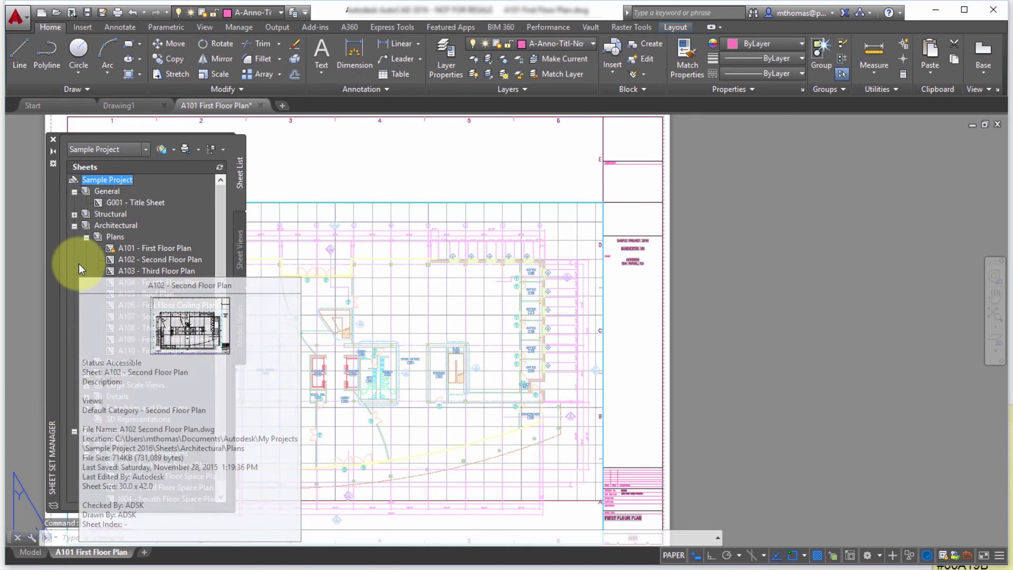